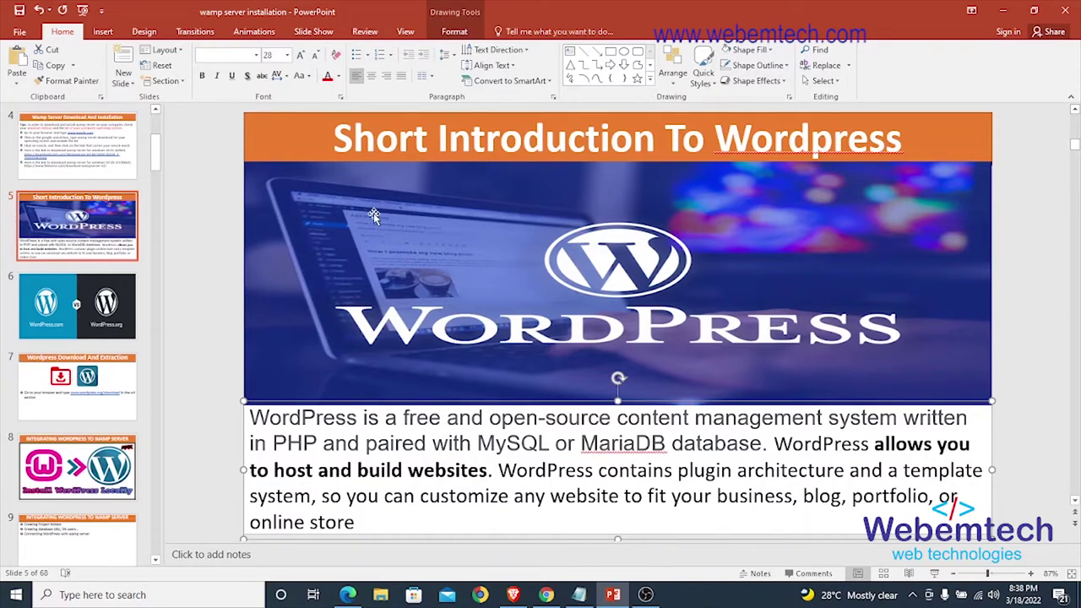
Highlight the WordPress description text, then both the WordPress.com and WordPress.org captions on slide 6.
{"action": "left_click", "coordinate": [249, 417]}
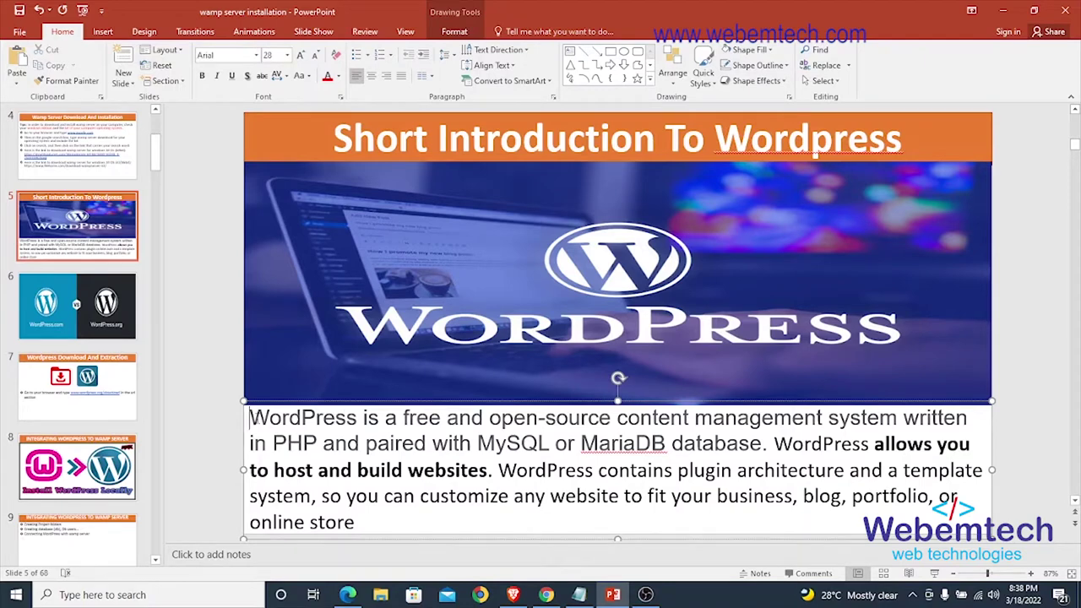
{"action": "mouse_move", "coordinate": [249, 417]}
{"action": "left_mouse_down"}
{"action": "mouse_move", "coordinate": [720, 425]}
{"action": "mouse_move", "coordinate": [328, 445]}
{"action": "mouse_move", "coordinate": [598, 456]}
{"action": "left_mouse_up"}
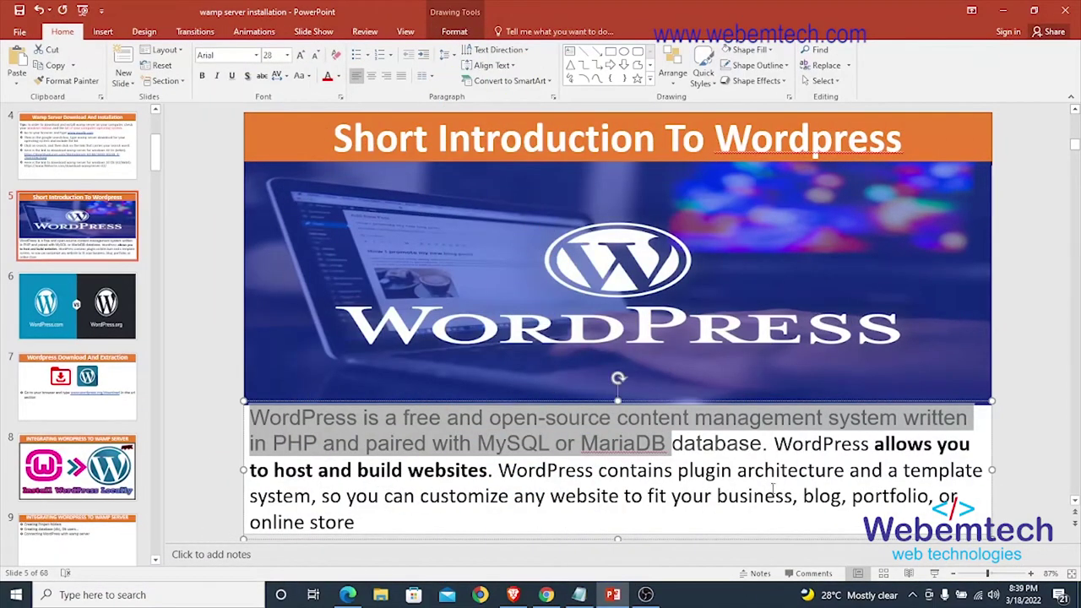
{"action": "mouse_move", "coordinate": [901, 469]}
{"action": "left_mouse_down"}
{"action": "mouse_move", "coordinate": [385, 495]}
{"action": "mouse_move", "coordinate": [731, 511]}
{"action": "left_mouse_up"}
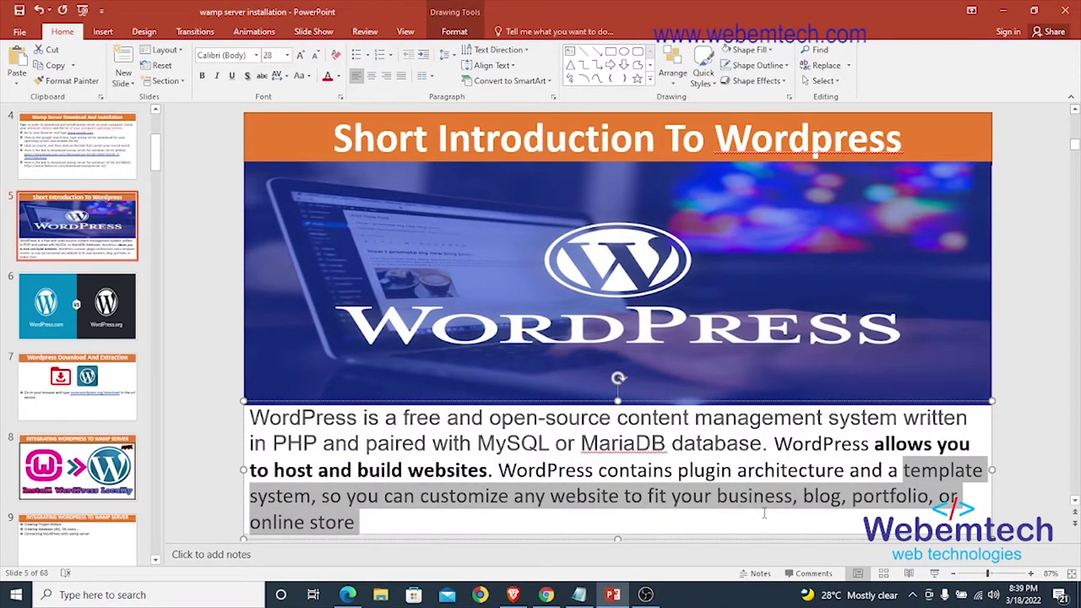
{"action": "left_click_drag", "start_coordinate": [803, 512], "coordinate": [795, 513]}
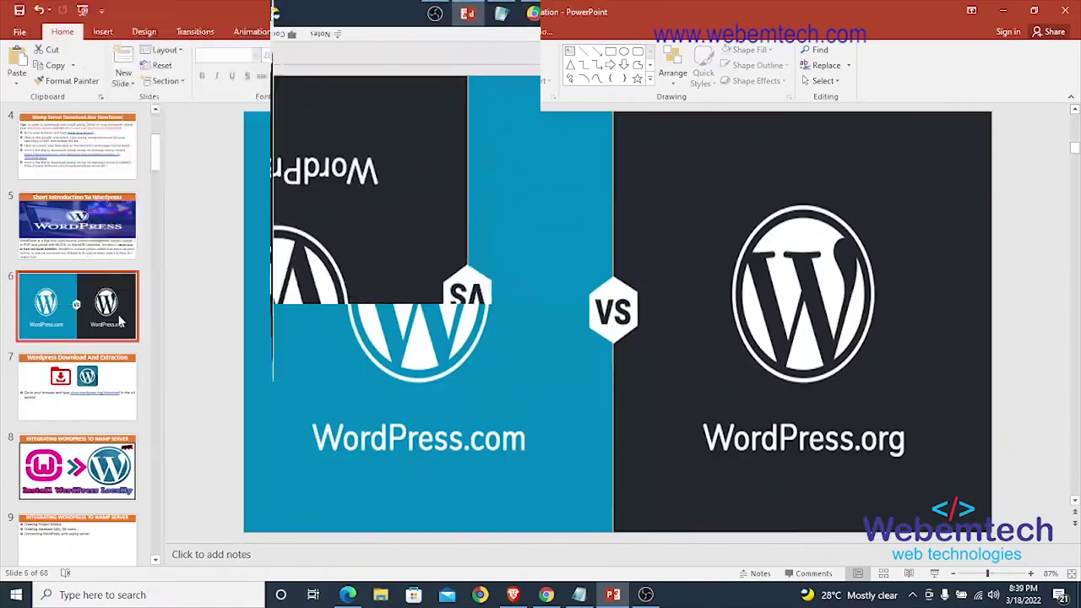
{"action": "left_click_drag", "start_coordinate": [205, 395], "coordinate": [1026, 468]}
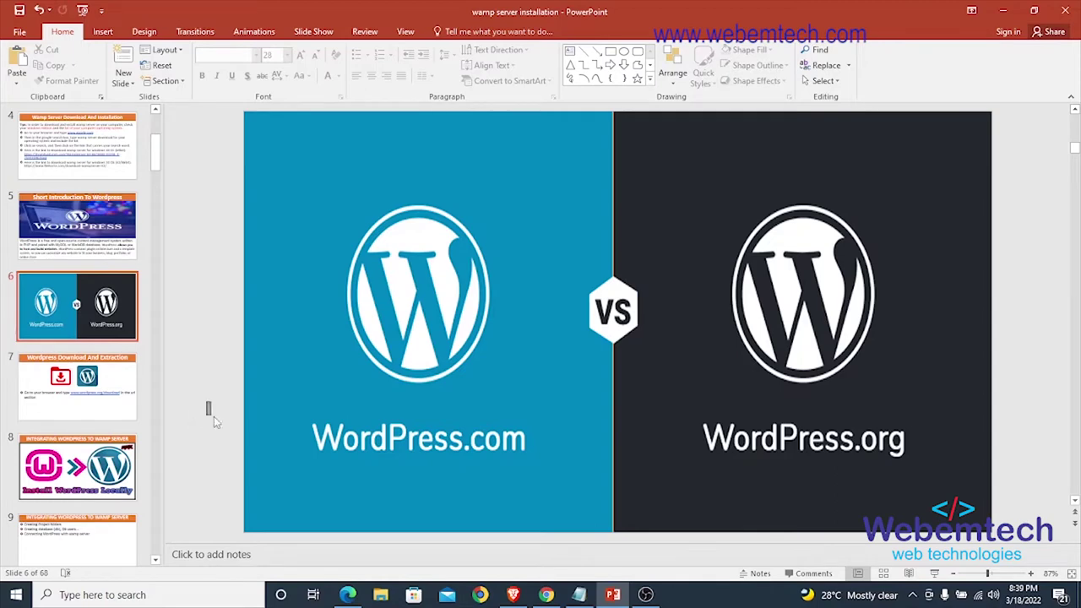
{"action": "left_click_drag", "start_coordinate": [214, 416], "coordinate": [1032, 488]}
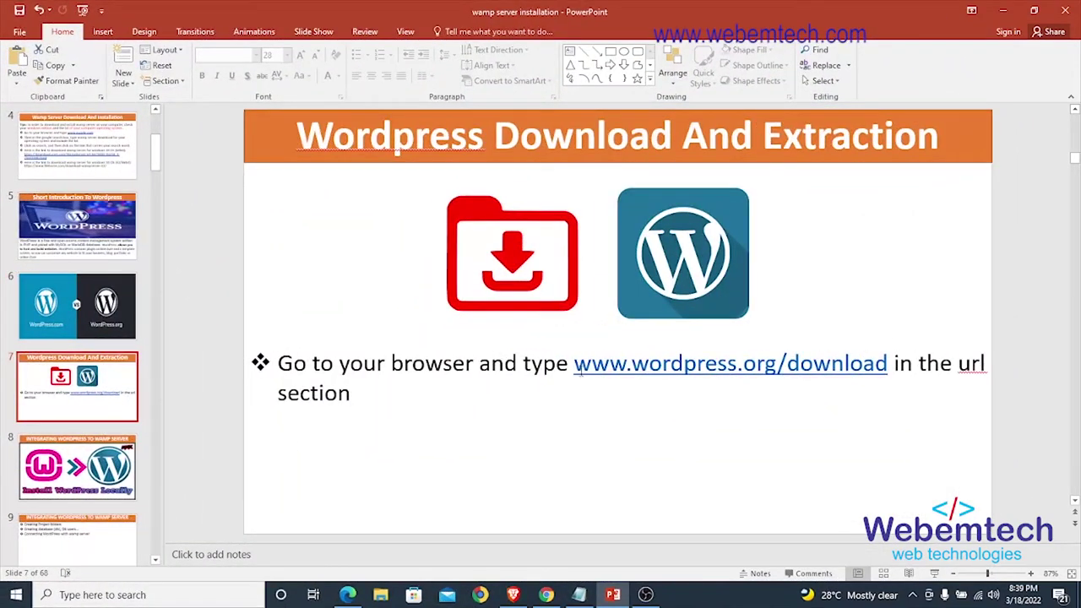
{"action": "left_click_drag", "start_coordinate": [574, 363], "coordinate": [764, 364]}
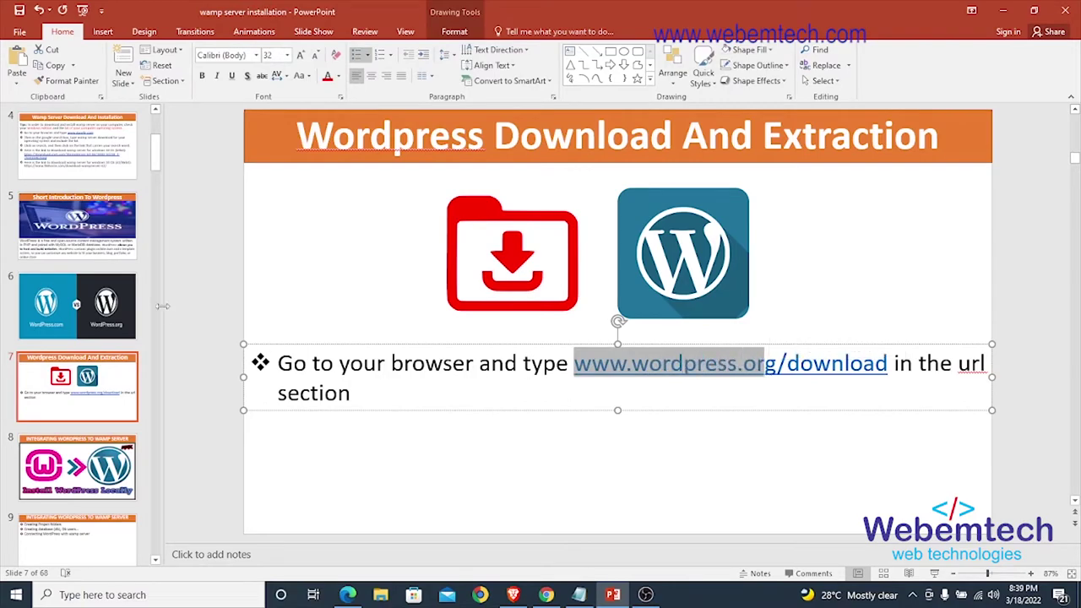
{"action": "left_click", "coordinate": [113, 311]}
{"action": "left_click", "coordinate": [101, 391]}
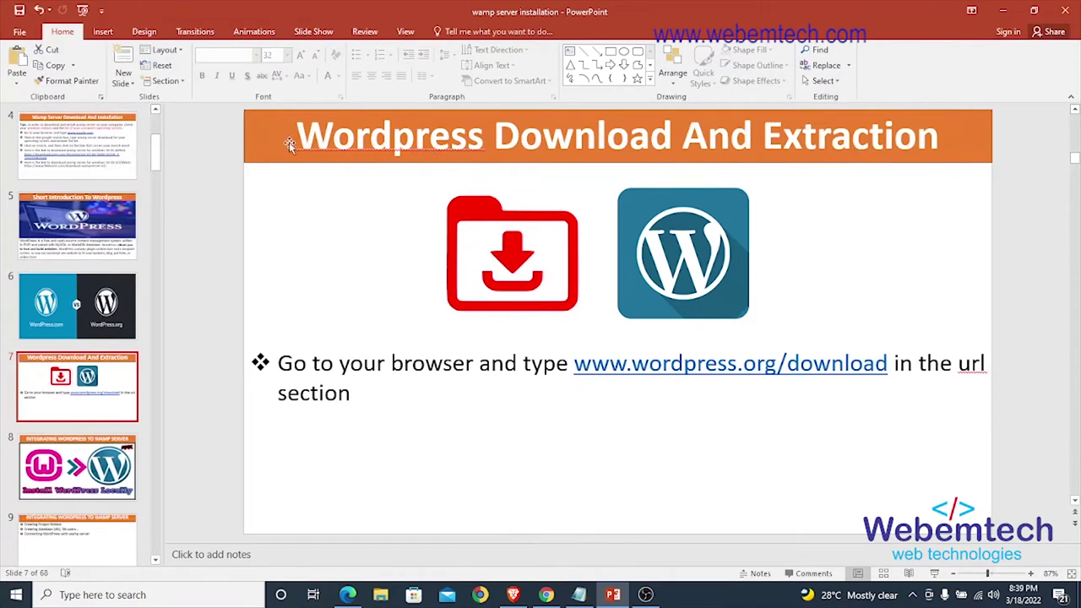
{"action": "left_click_drag", "start_coordinate": [294, 139], "coordinate": [891, 146]}
{"action": "left_click_drag", "start_coordinate": [681, 137], "coordinate": [517, 140]}
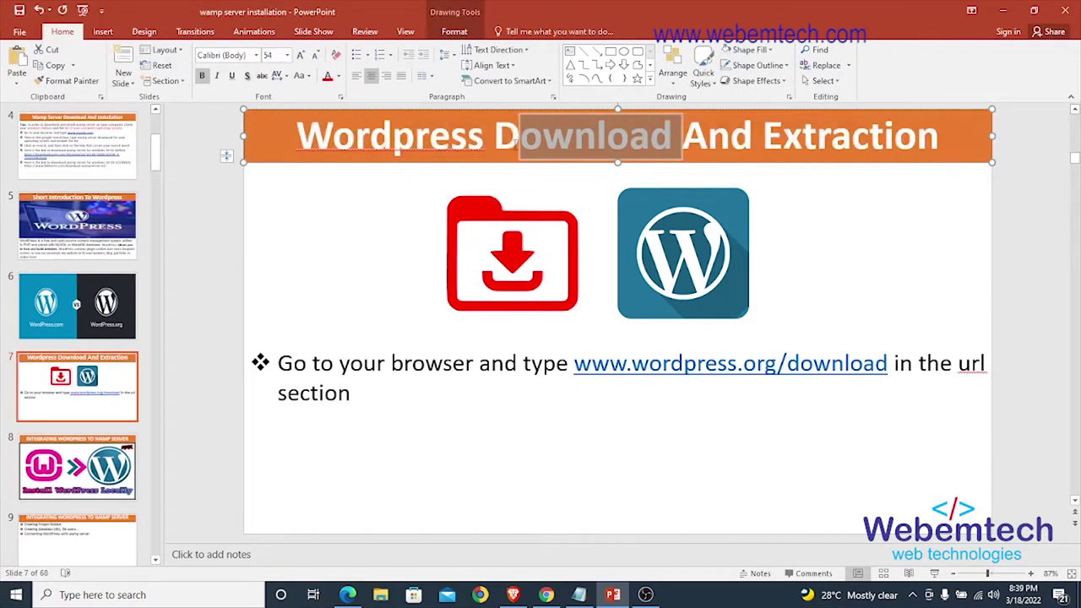
{"action": "left_click", "coordinate": [670, 135]}
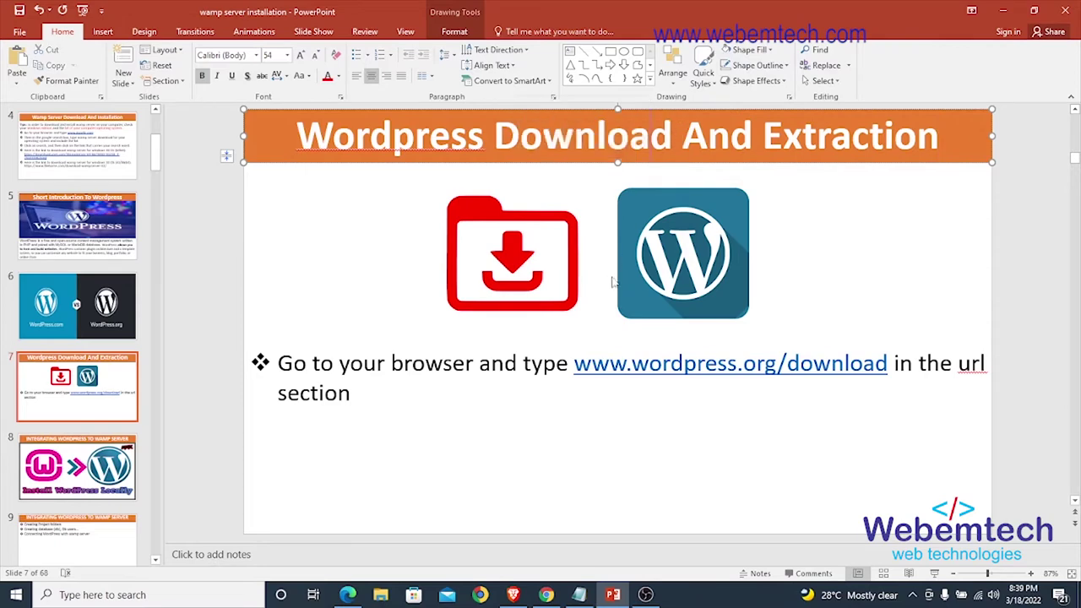
{"action": "left_click_drag", "start_coordinate": [582, 365], "coordinate": [884, 368]}
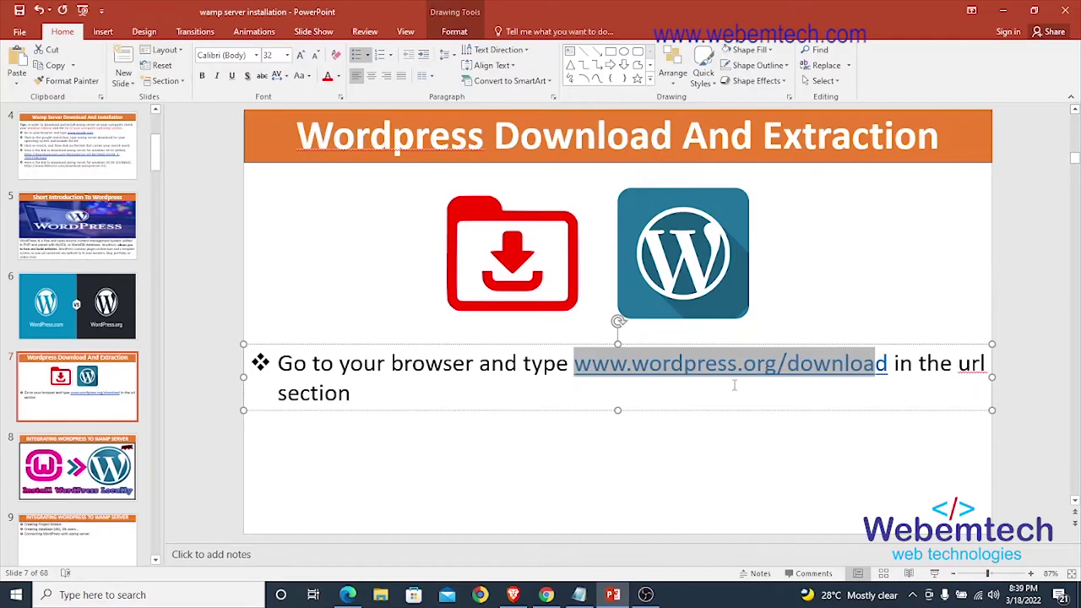
{"action": "left_click", "coordinate": [809, 385]}
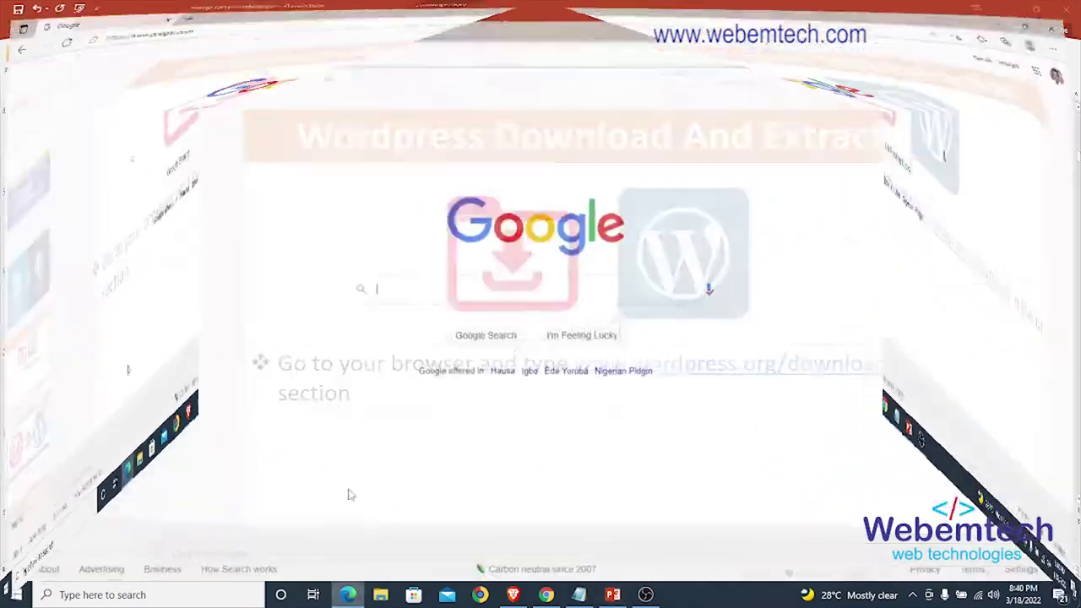
Enter wordpress.org/download in Edge's address bar, fixing typos, and load it.
{"action": "left_click", "coordinate": [343, 34]}
{"action": "type", "text": "wordpres"}
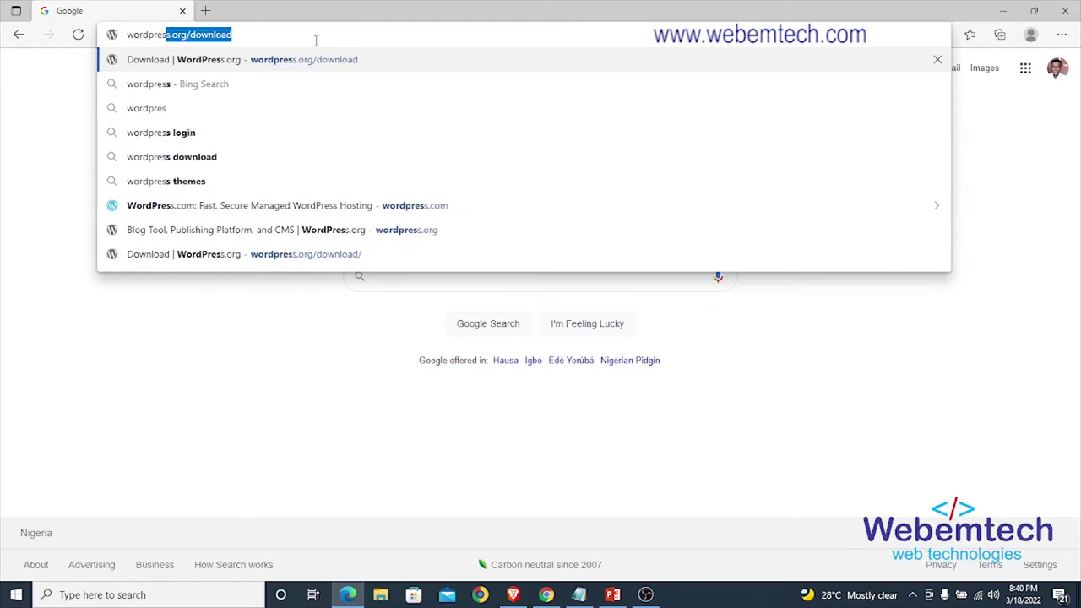
{"action": "type", "text": "s.ort"}
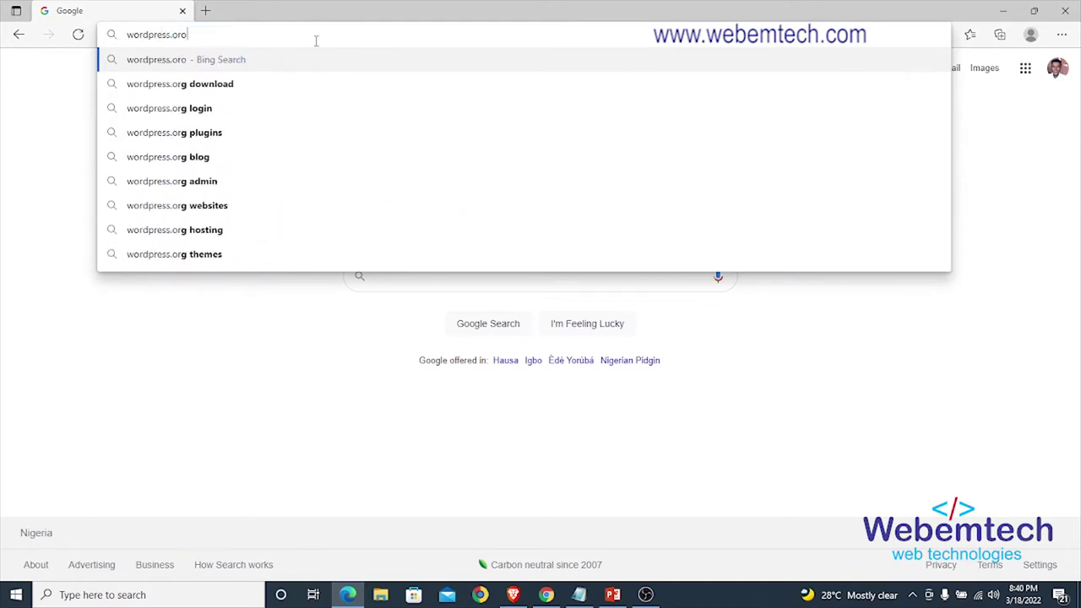
{"action": "key", "text": "BackSpace"}
{"action": "type", "text": "g"}
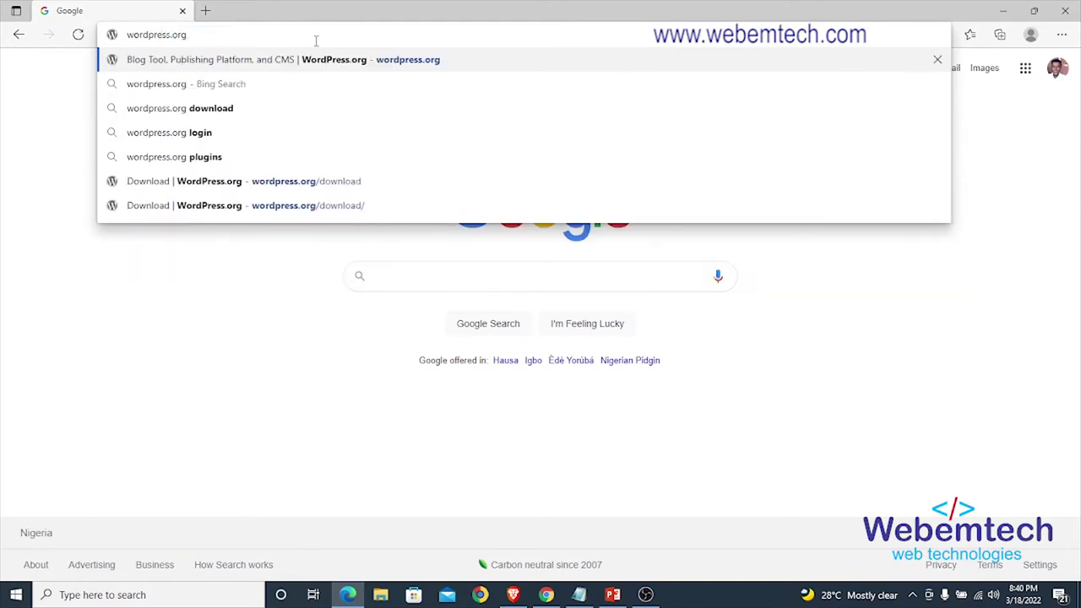
{"action": "type", "text": "/"}
{"action": "type", "text": "down"}
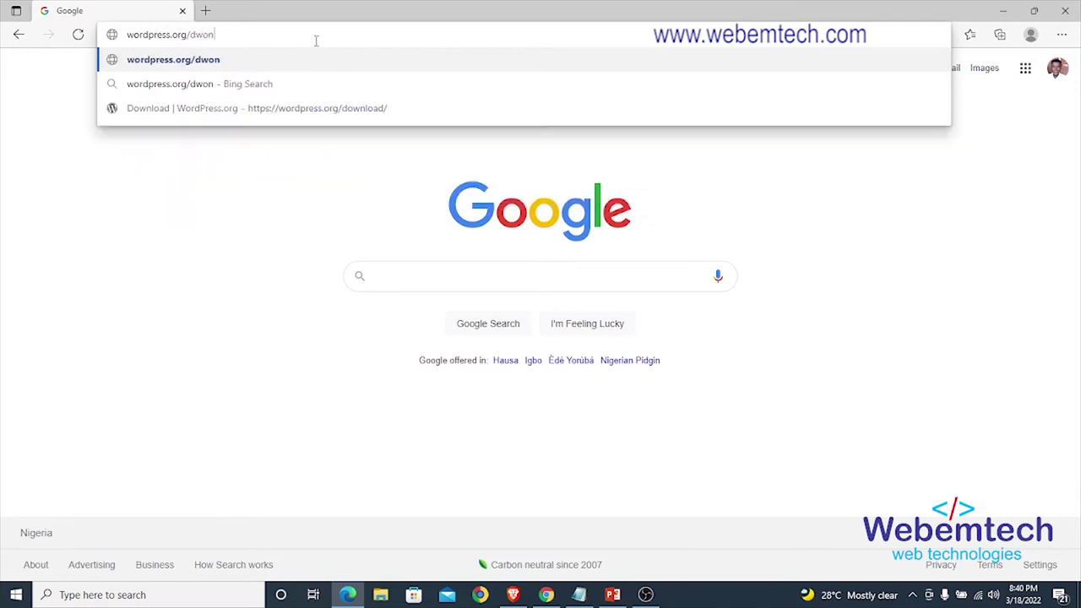
{"action": "key", "text": "BackSpace"}
{"action": "key", "text": "BackSpace"}
{"action": "key", "text": "BackSpace"}
{"action": "type", "text": "ownload"}
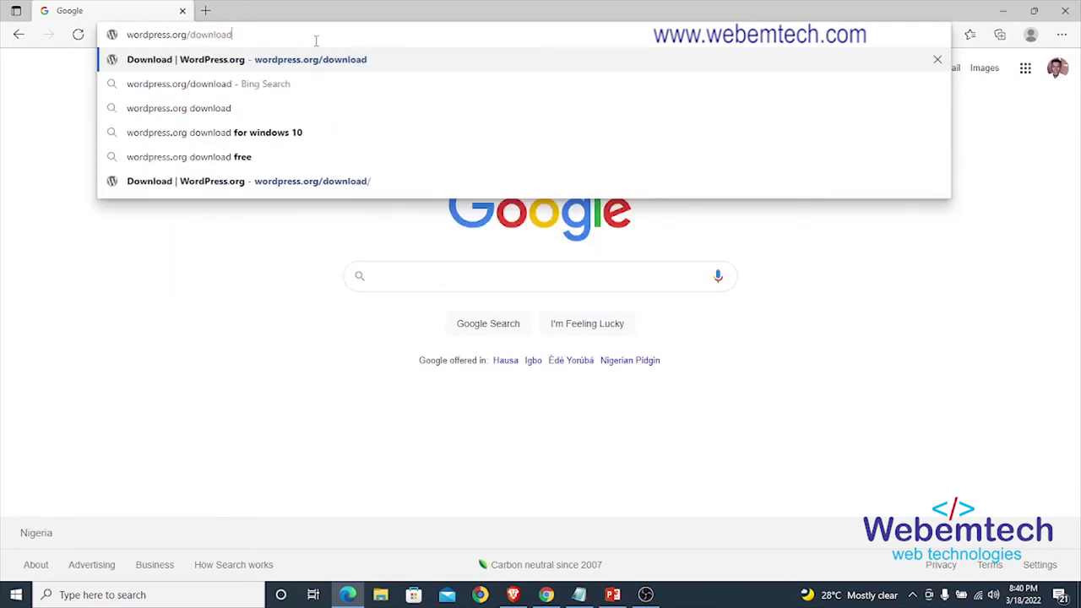
{"action": "key", "text": "Return"}
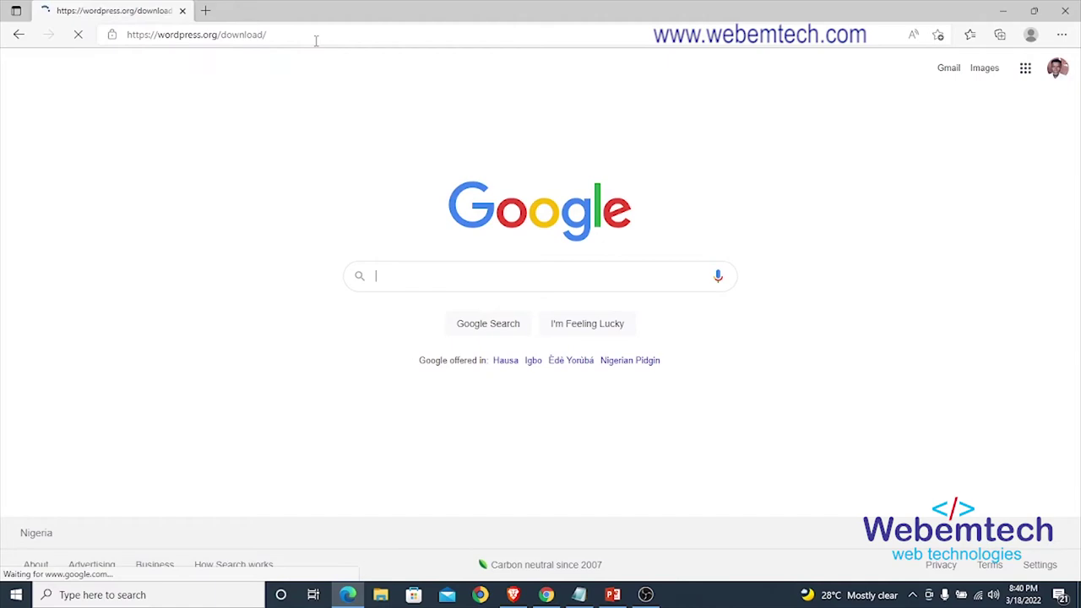
Download the WordPress 5.9.2 zip, confirm it in Edge's Downloads list, and dismiss the popups.
{"action": "scroll", "coordinate": [523, 310], "scroll_direction": "down", "scroll_amount": 5}
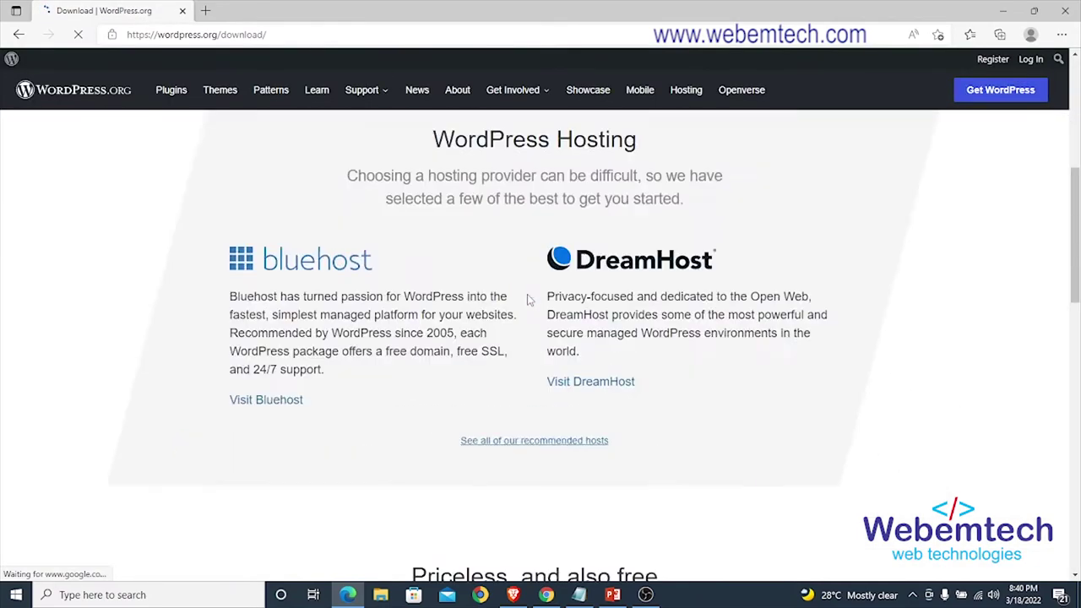
{"action": "scroll", "coordinate": [527, 309], "scroll_direction": "down", "scroll_amount": 5}
{"action": "scroll", "coordinate": [532, 306], "scroll_direction": "up", "scroll_amount": 4}
{"action": "scroll", "coordinate": [532, 307], "scroll_direction": "down", "scroll_amount": 1}
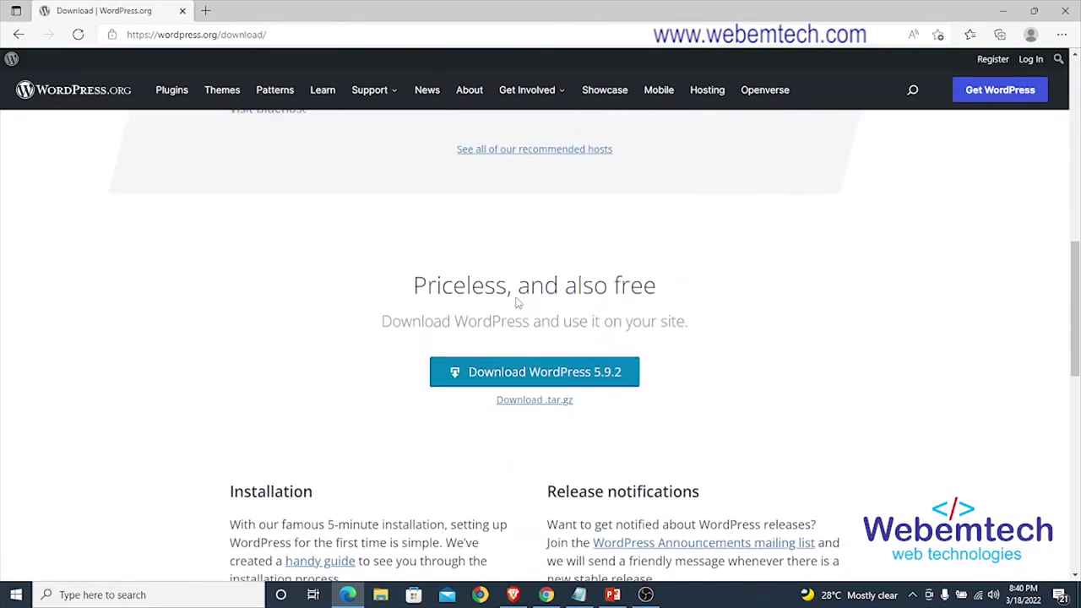
{"action": "left_click", "coordinate": [541, 376]}
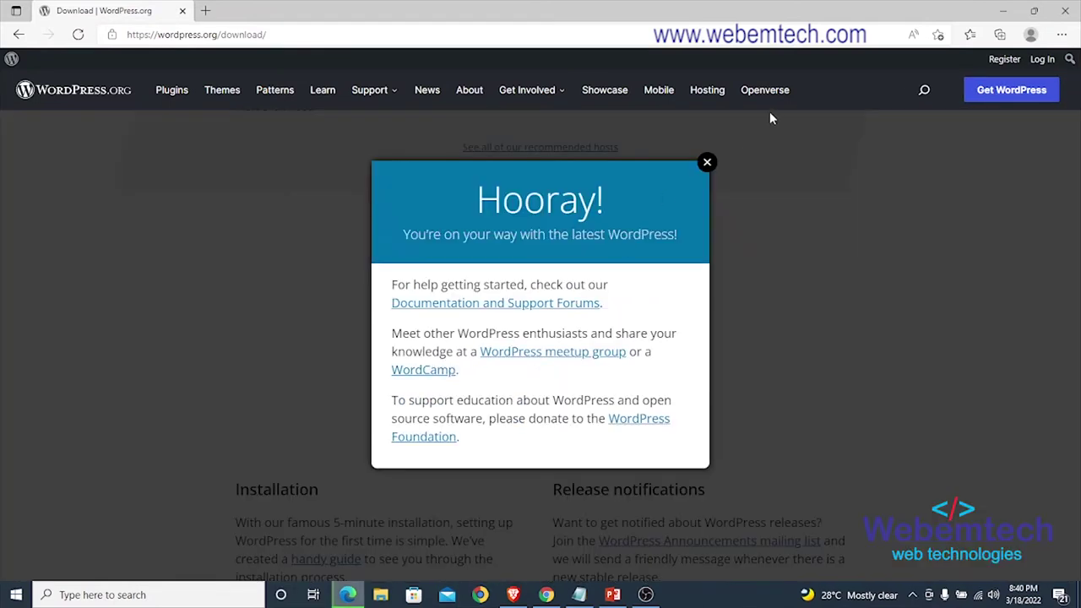
{"action": "left_click", "coordinate": [704, 164]}
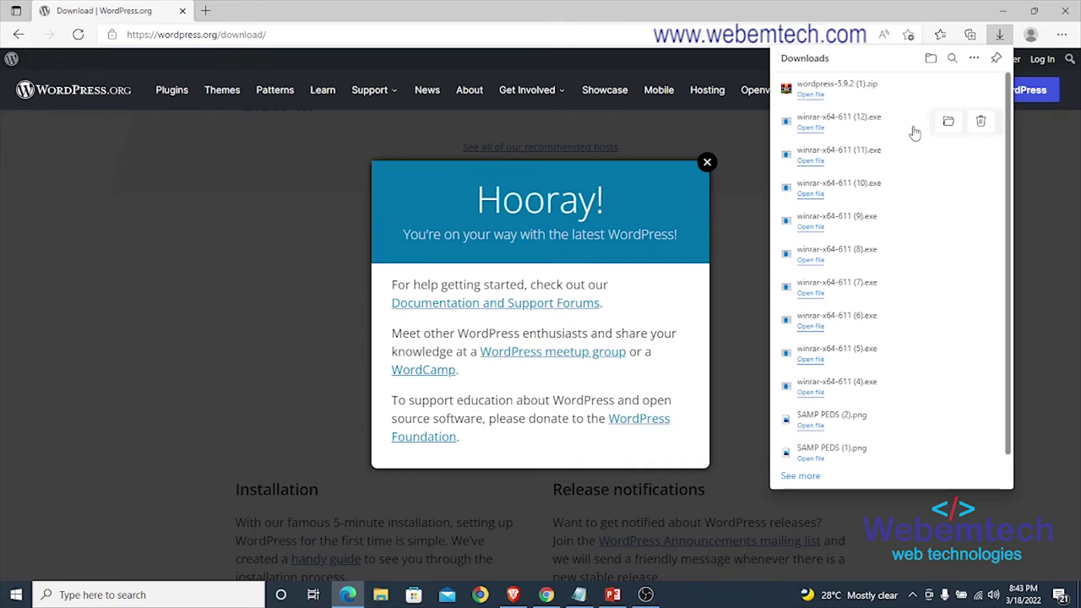
{"action": "left_click", "coordinate": [743, 307]}
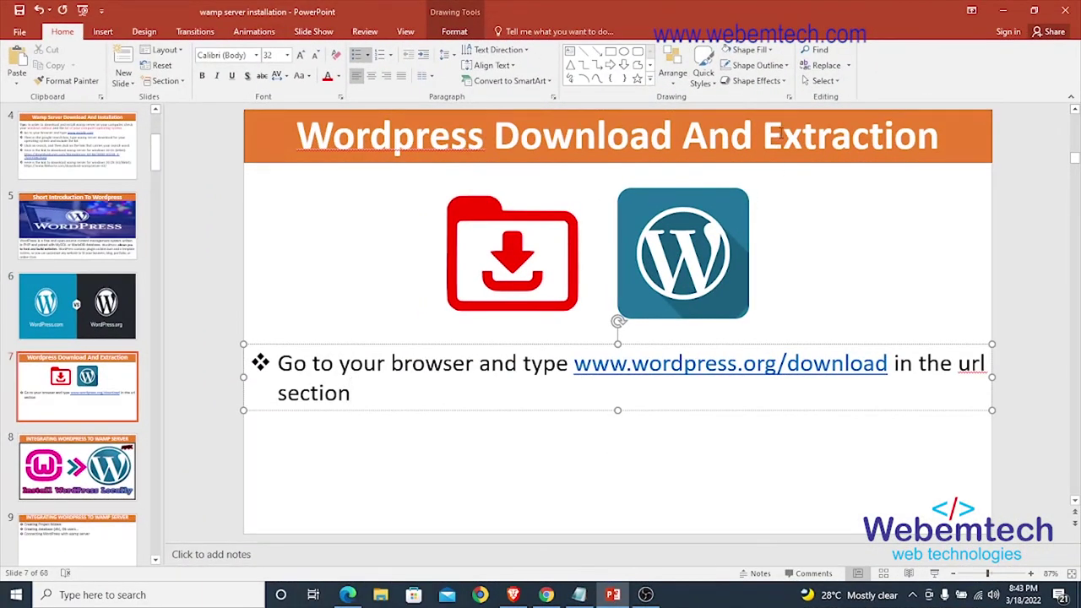
{"action": "left_click_drag", "start_coordinate": [783, 135], "coordinate": [918, 139]}
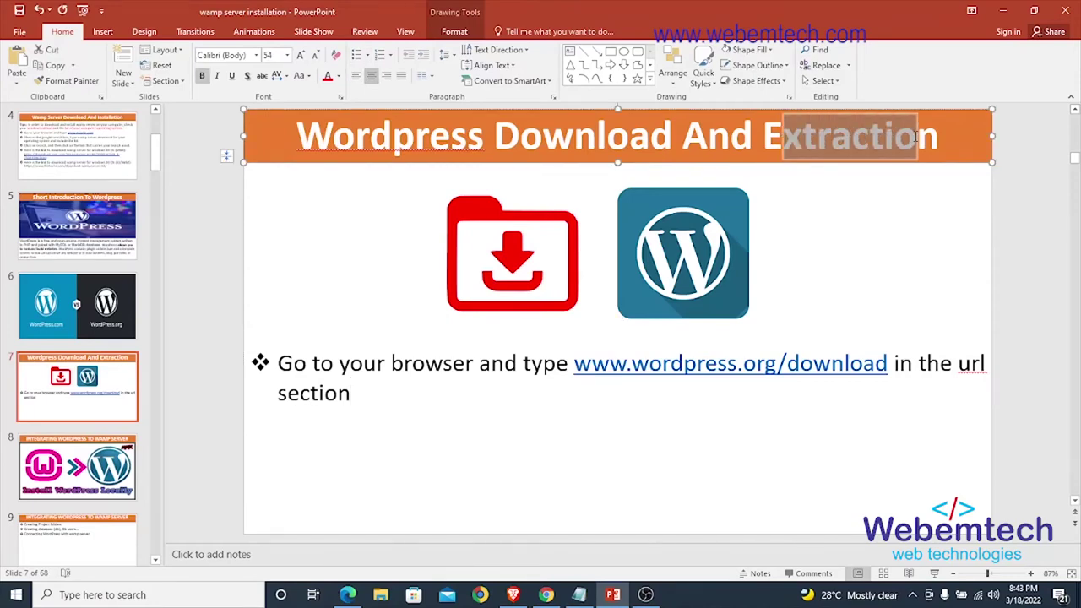
{"action": "left_click", "coordinate": [796, 139]}
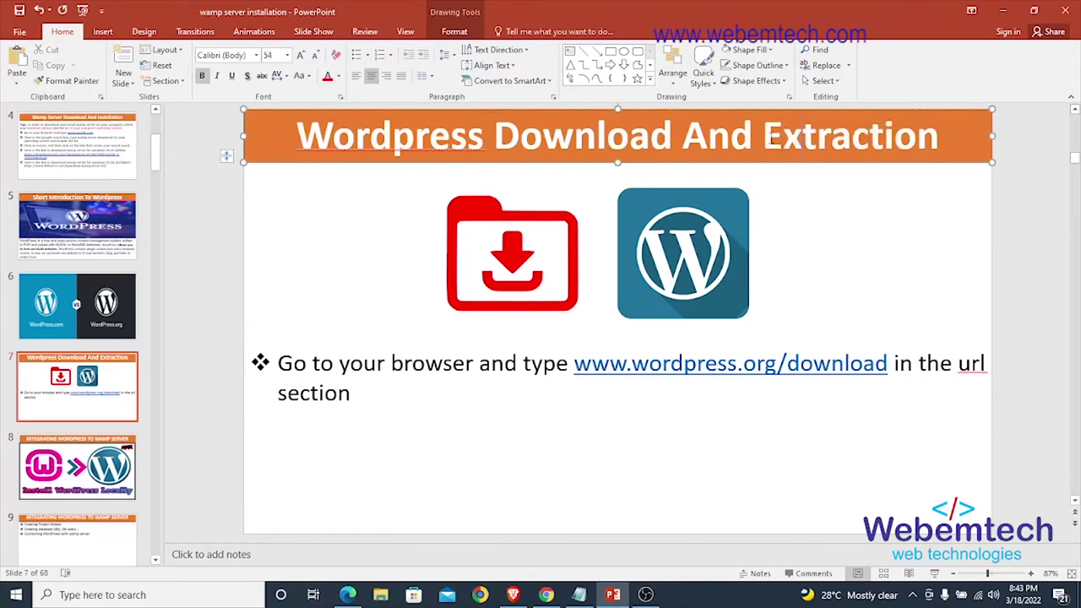
{"action": "left_click_drag", "start_coordinate": [765, 135], "coordinate": [950, 139]}
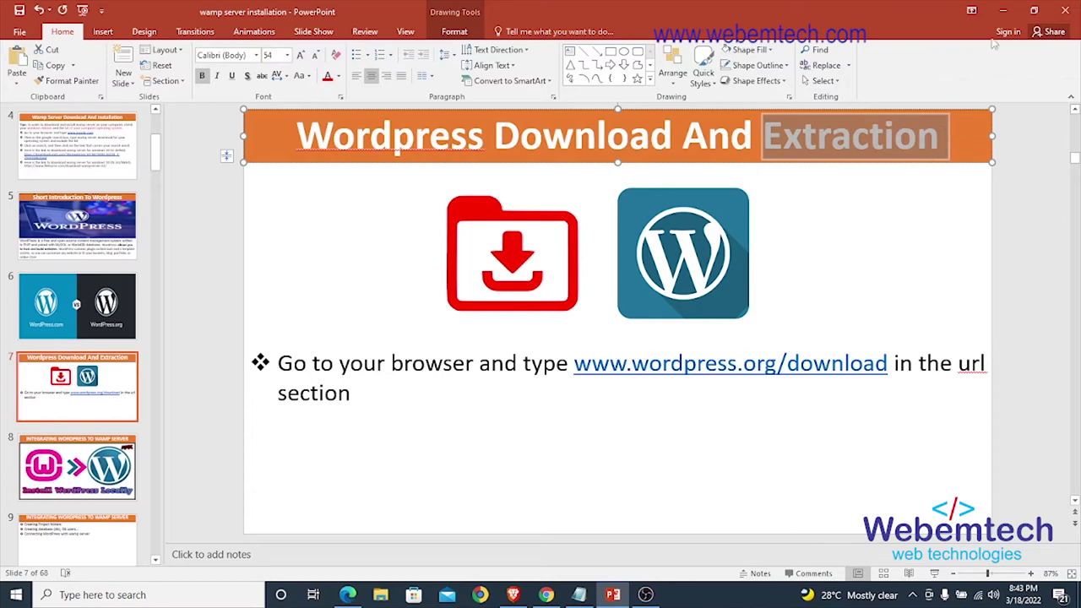
Select the wordpress-5.9.2 zip in Downloads and open the desktop's web project folder.
{"action": "left_click", "coordinate": [379, 596]}
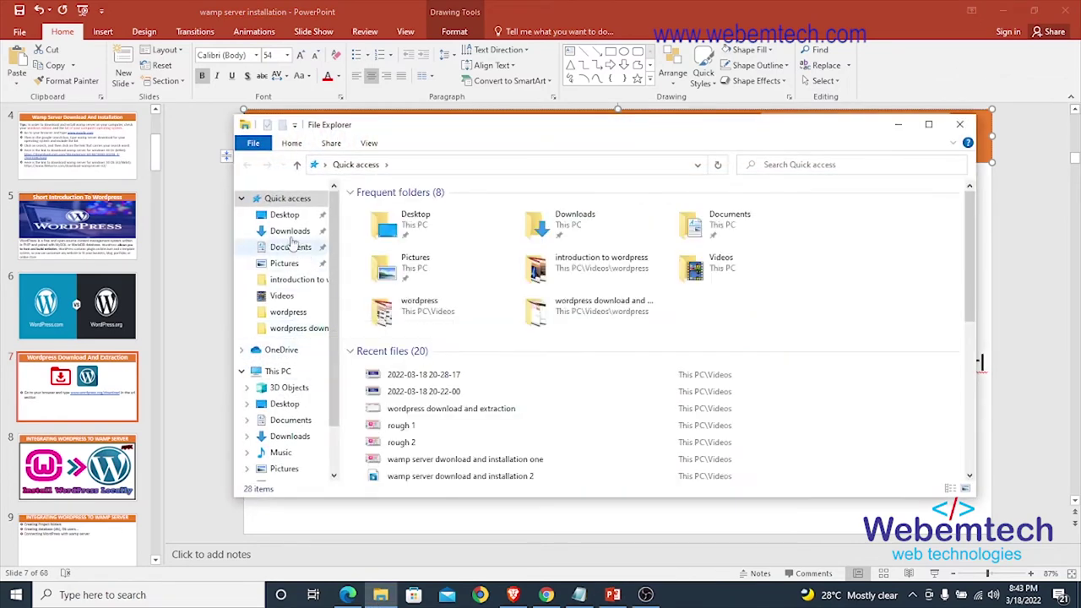
{"action": "left_click", "coordinate": [290, 231]}
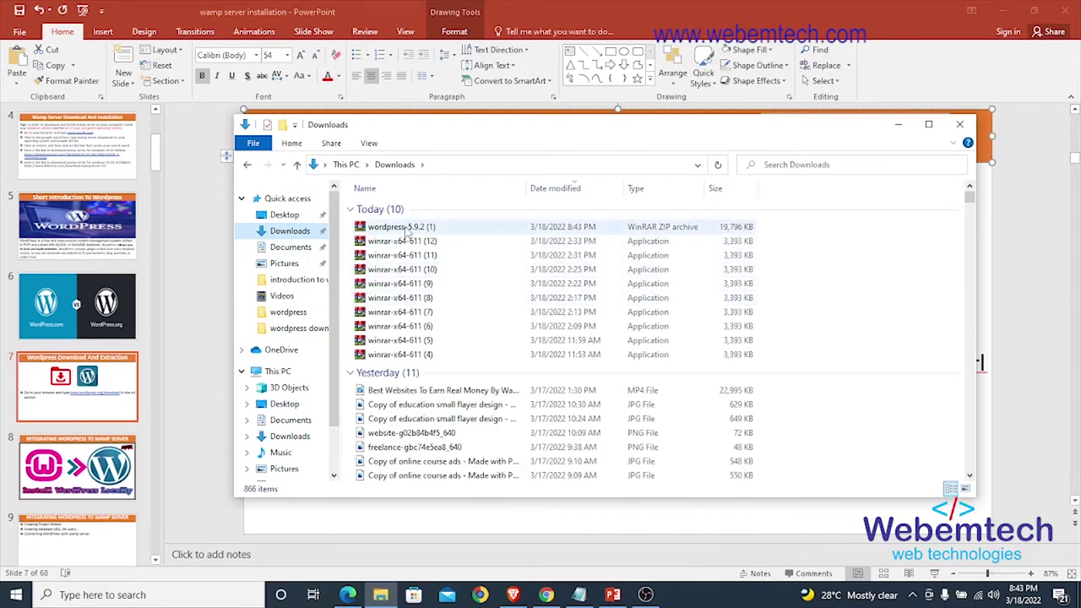
{"action": "left_click", "coordinate": [405, 228]}
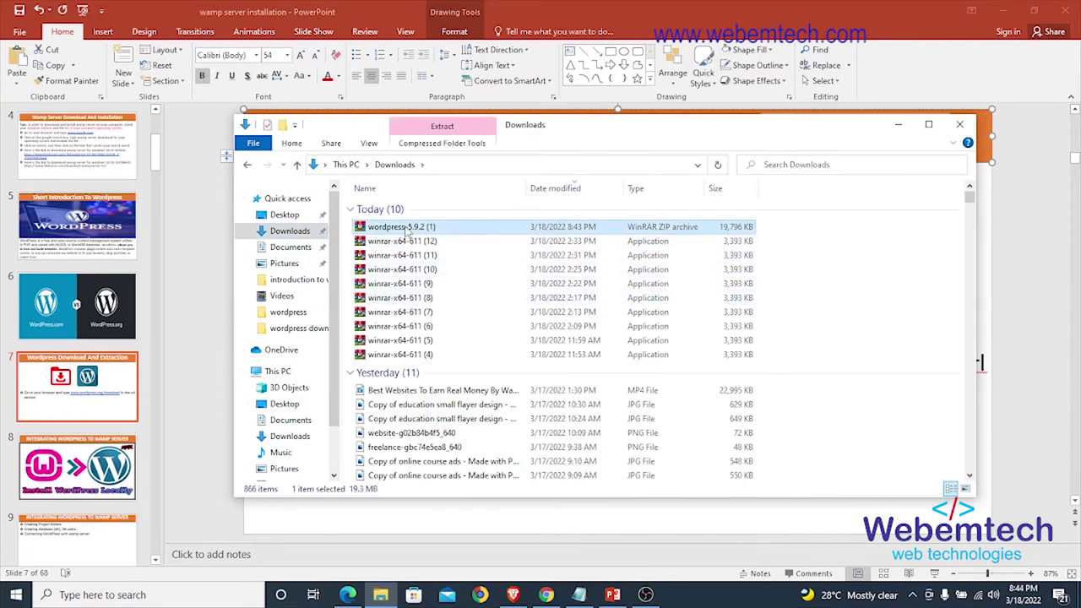
{"action": "left_click", "coordinate": [898, 124]}
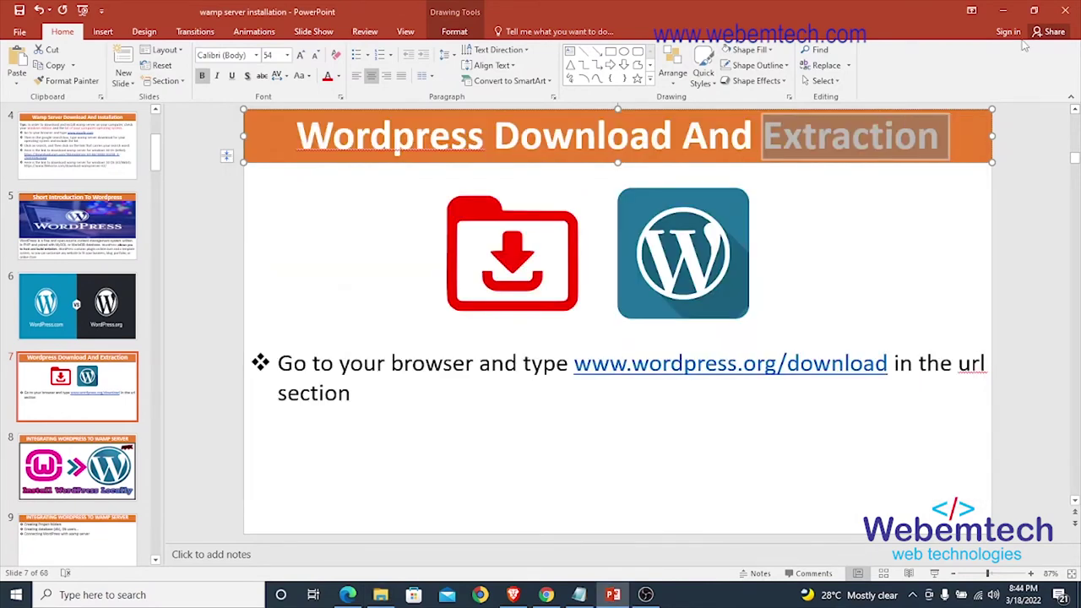
{"action": "left_click", "coordinate": [1003, 10]}
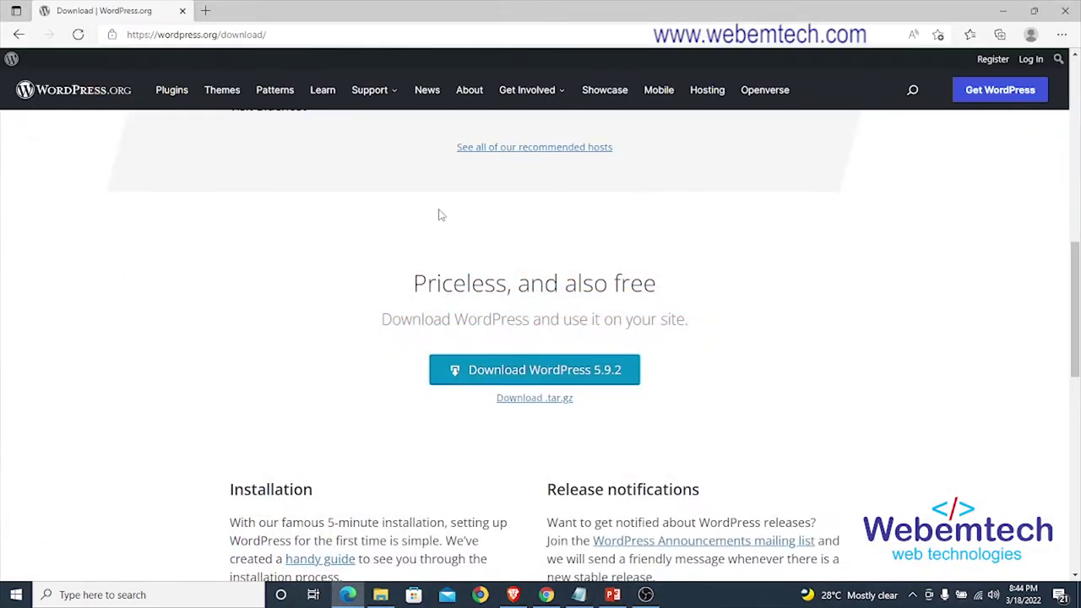
{"action": "left_click", "coordinate": [1005, 10]}
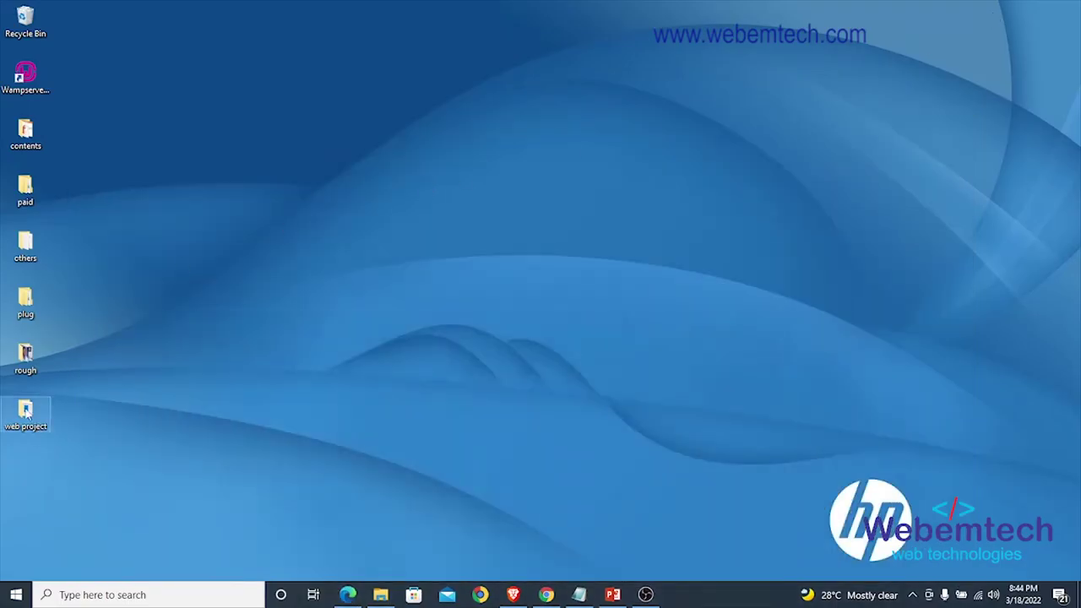
{"action": "double_click", "coordinate": [26, 412]}
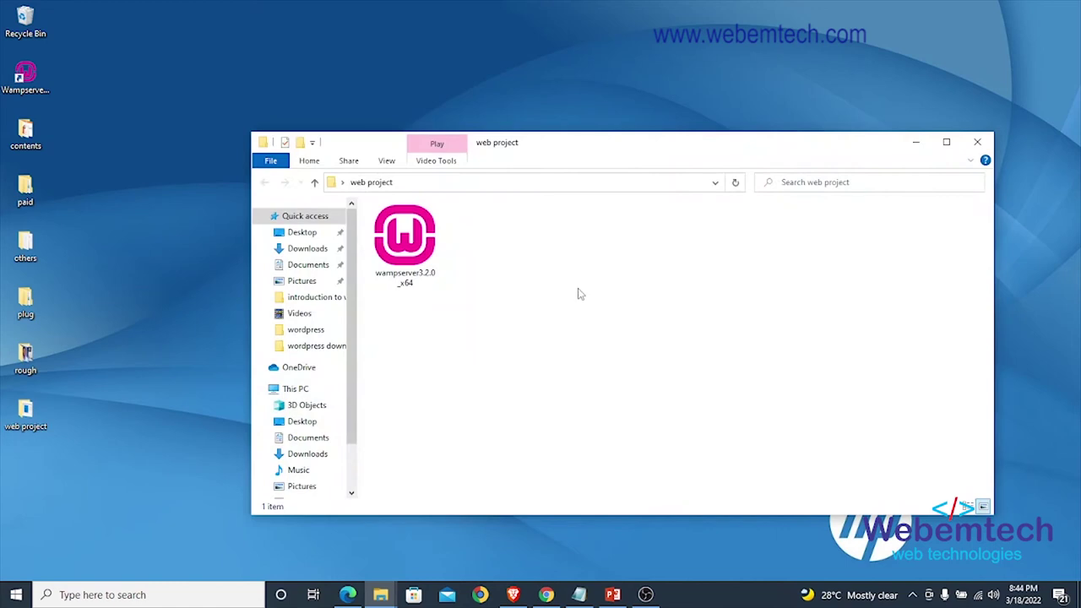
Paste the zip into web project, Extract Here, and check the resulting wordpress folder.
{"action": "key", "text": "ctrl+v"}
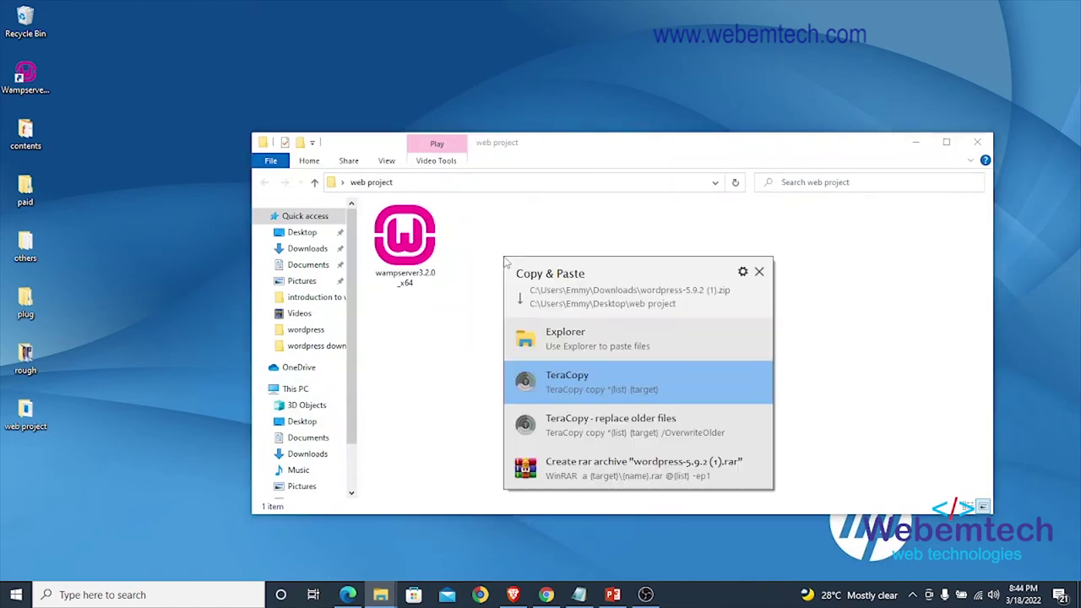
{"action": "key", "text": "Return"}
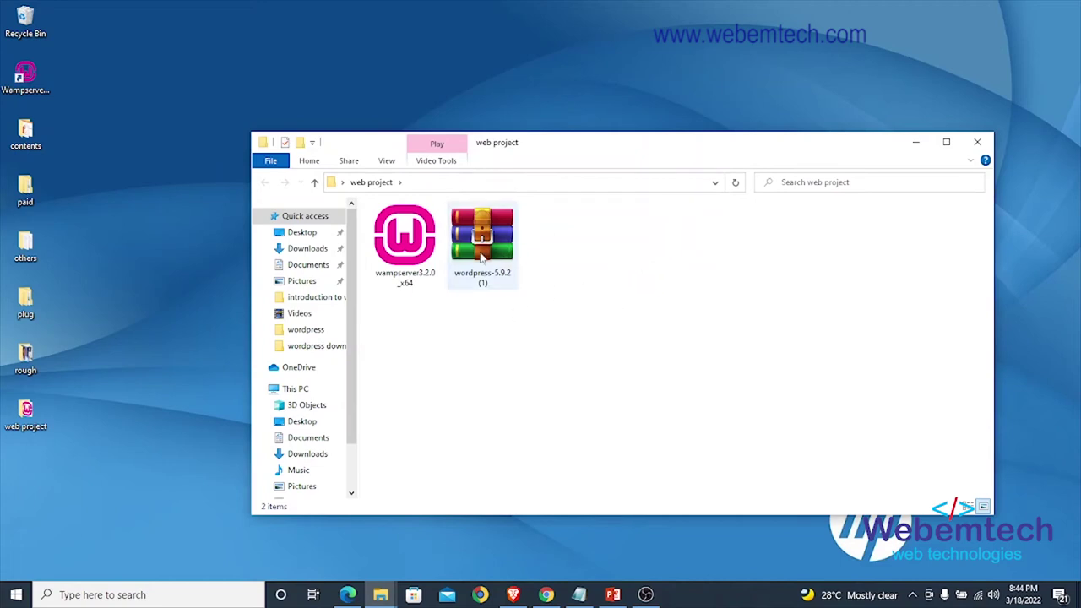
{"action": "left_click", "coordinate": [470, 237]}
{"action": "right_click", "coordinate": [470, 237]}
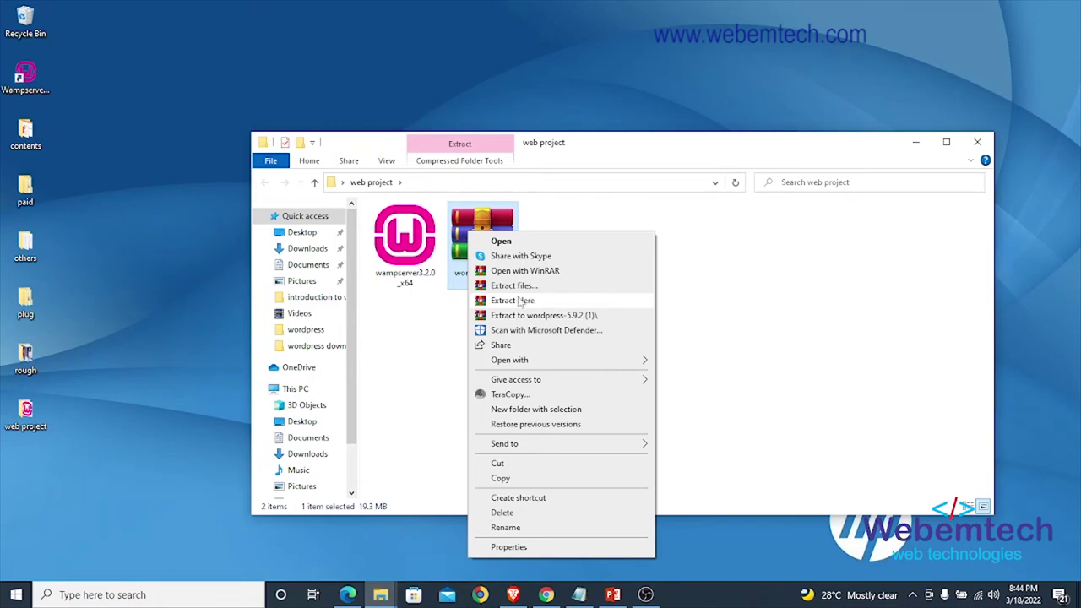
{"action": "left_click", "coordinate": [516, 301]}
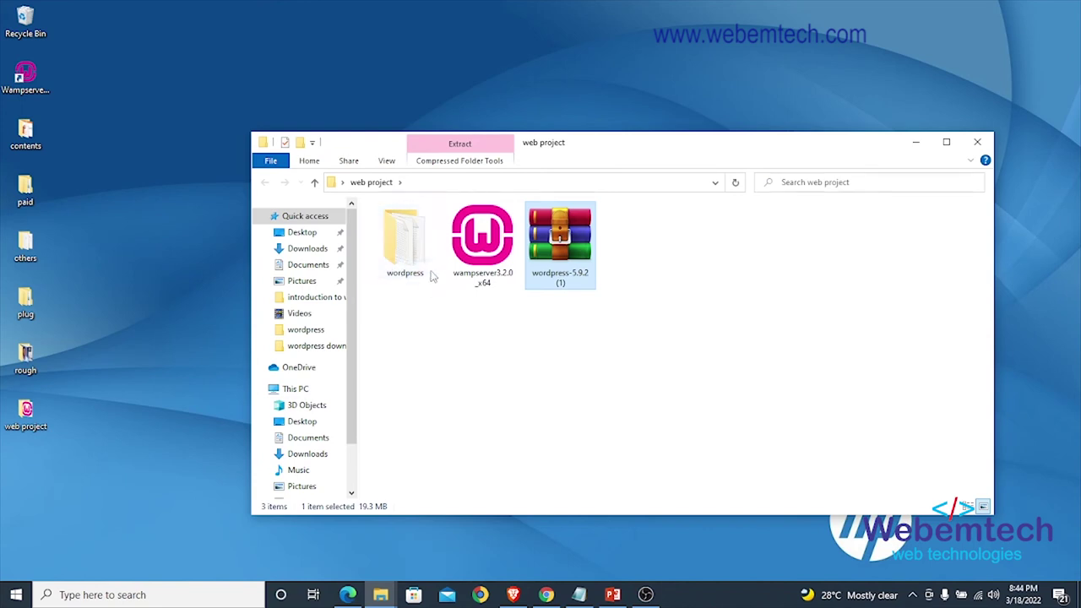
{"action": "double_click", "coordinate": [406, 244]}
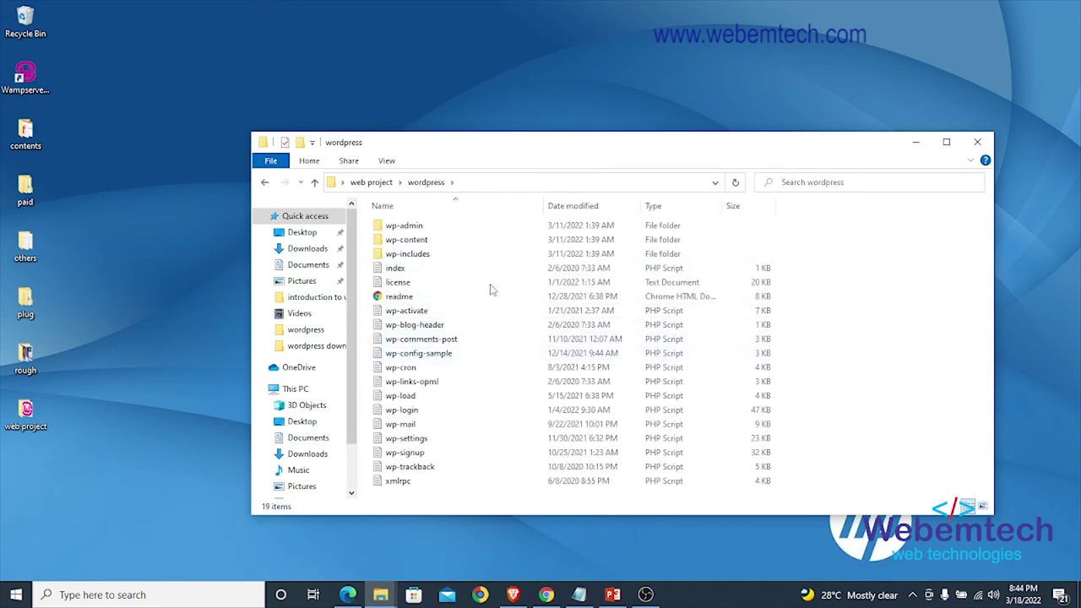
{"action": "left_click", "coordinate": [314, 182]}
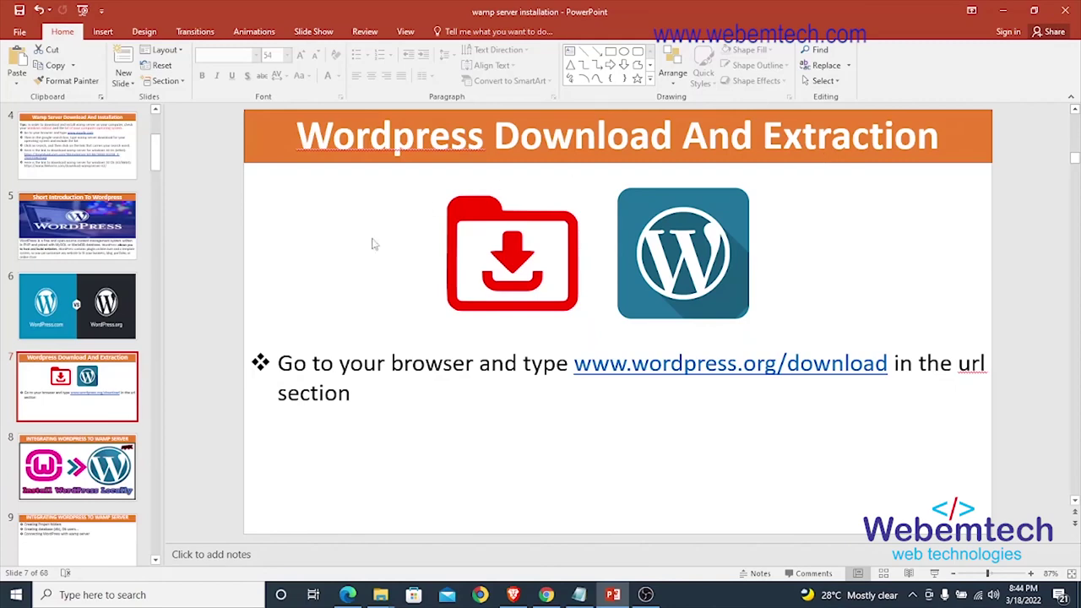
Show slide 8, "Integrating WordPress To Wamp Server.".
{"action": "left_click", "coordinate": [73, 447]}
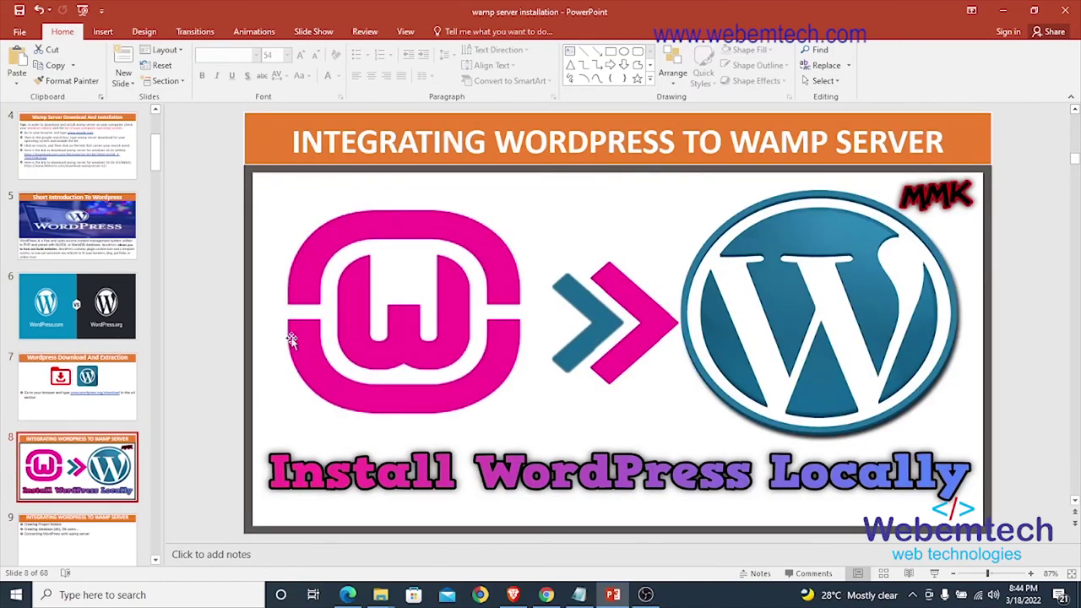